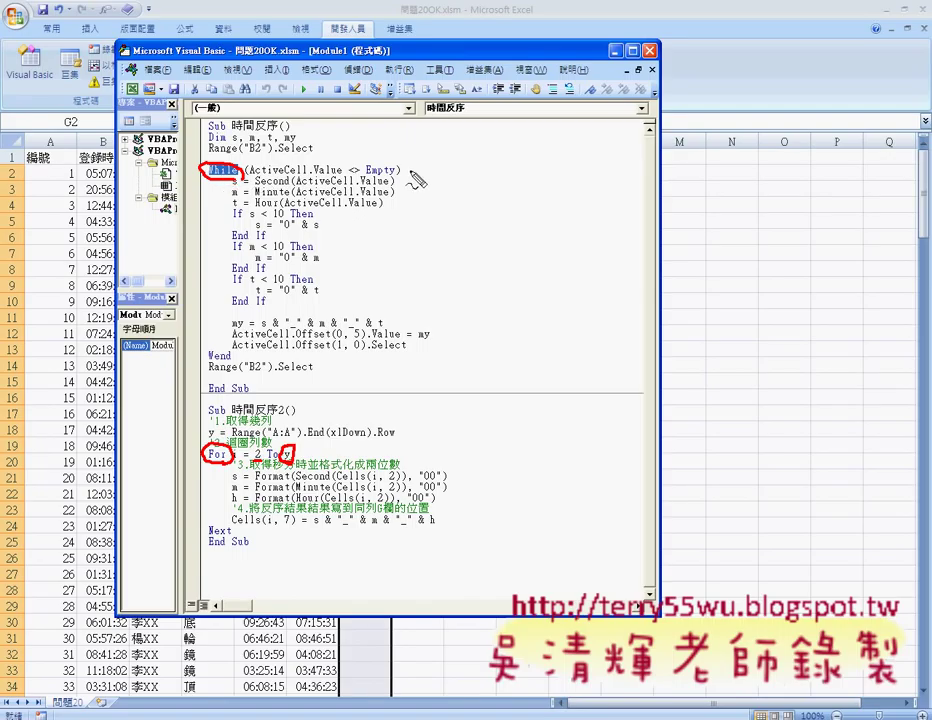
Annotate the While…Wend loop, its not-Empty condition and loop body in red, then clear the marks.
mouse_move(409, 172)
mouse_down()
mouse_move(401, 226)
mouse_move(405, 218)
mouse_up()
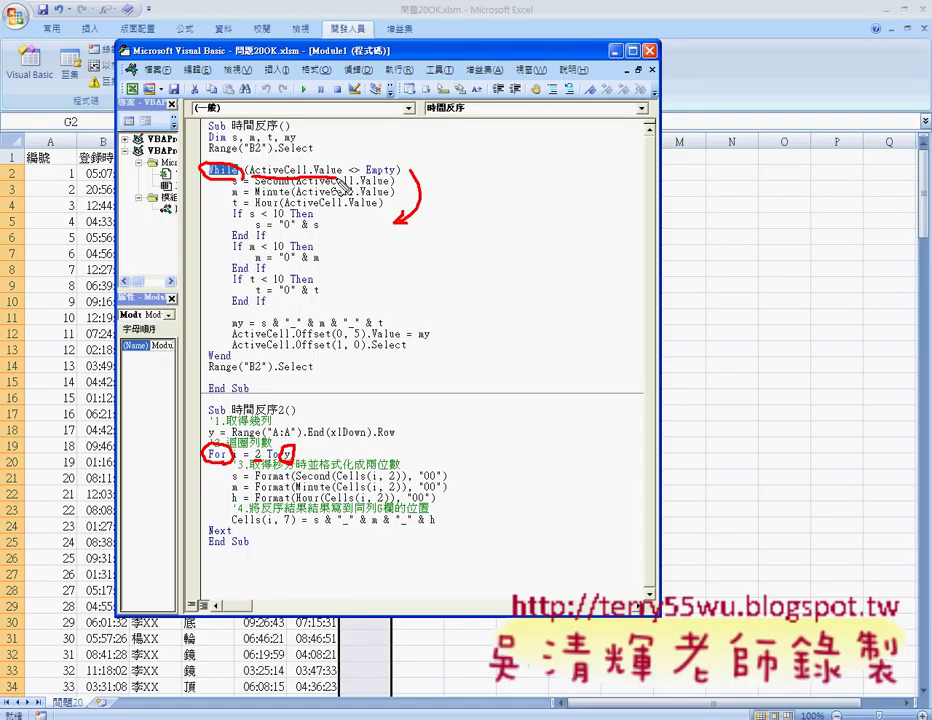
drag(349, 178, 361, 178)
mouse_move(213, 181)
mouse_down()
mouse_move(143, 292)
mouse_move(208, 358)
mouse_up()
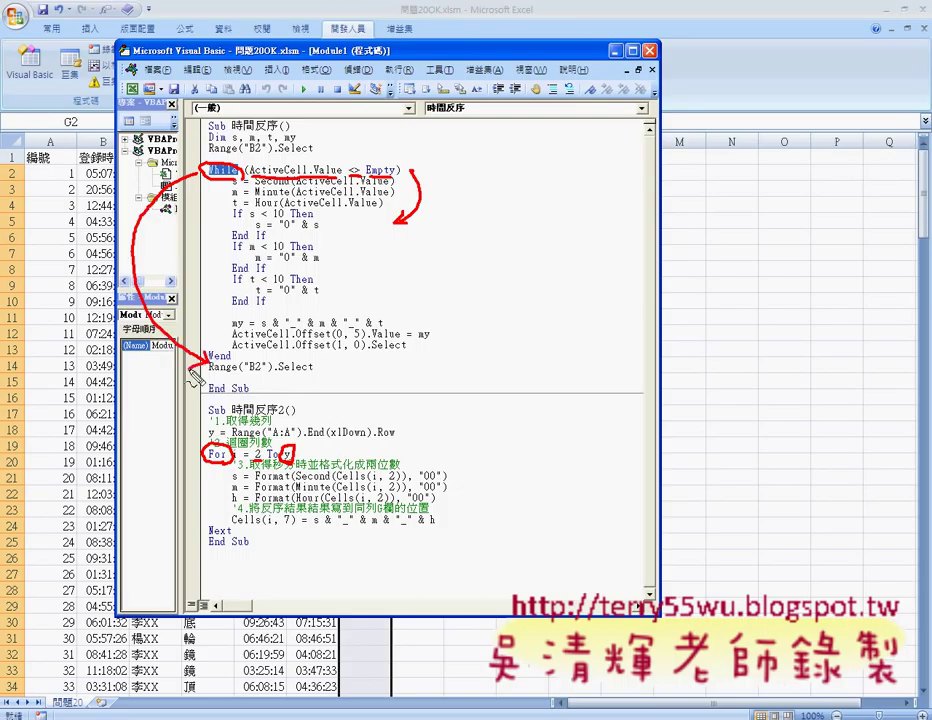
drag(236, 350, 203, 367)
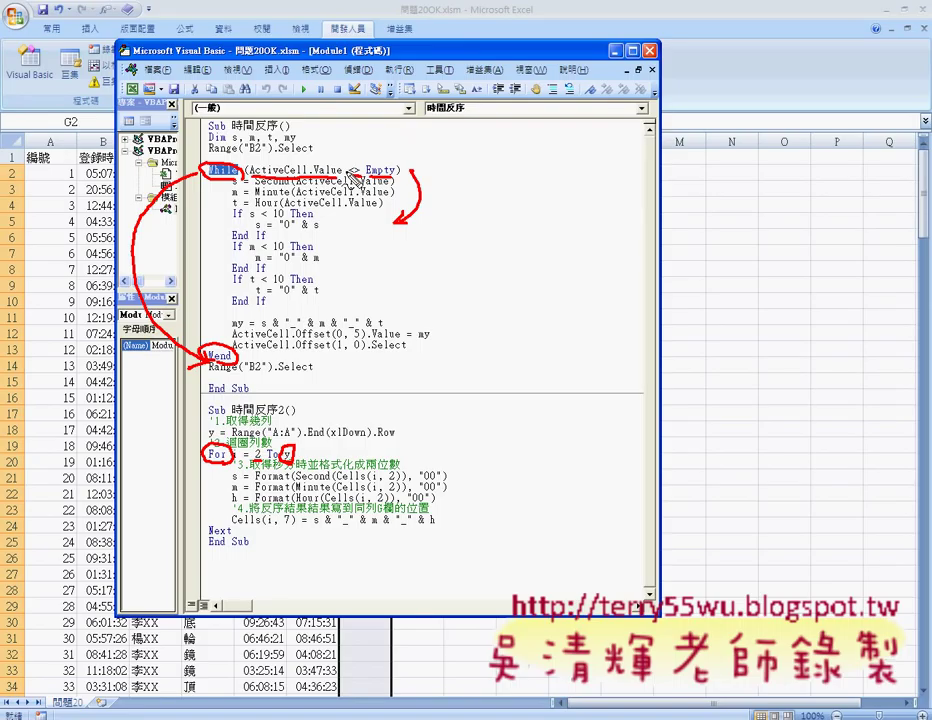
key(Escape)
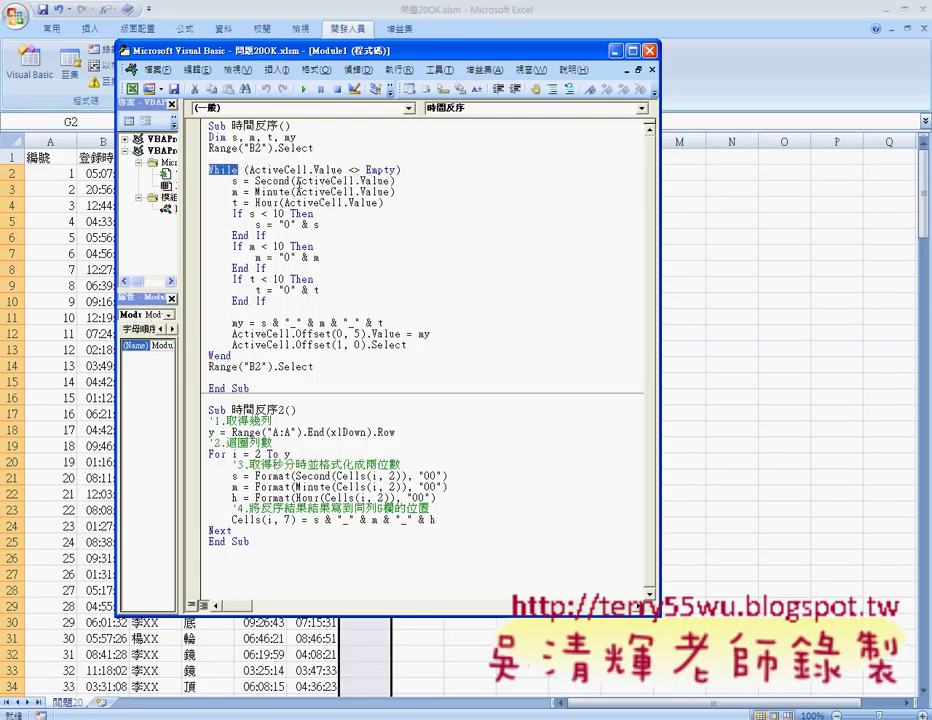
Point out the variable t and the Second(ActiveCell.Value) expression on the seconds line.
click(262, 181)
double_click(236, 202)
drag(256, 181, 398, 181)
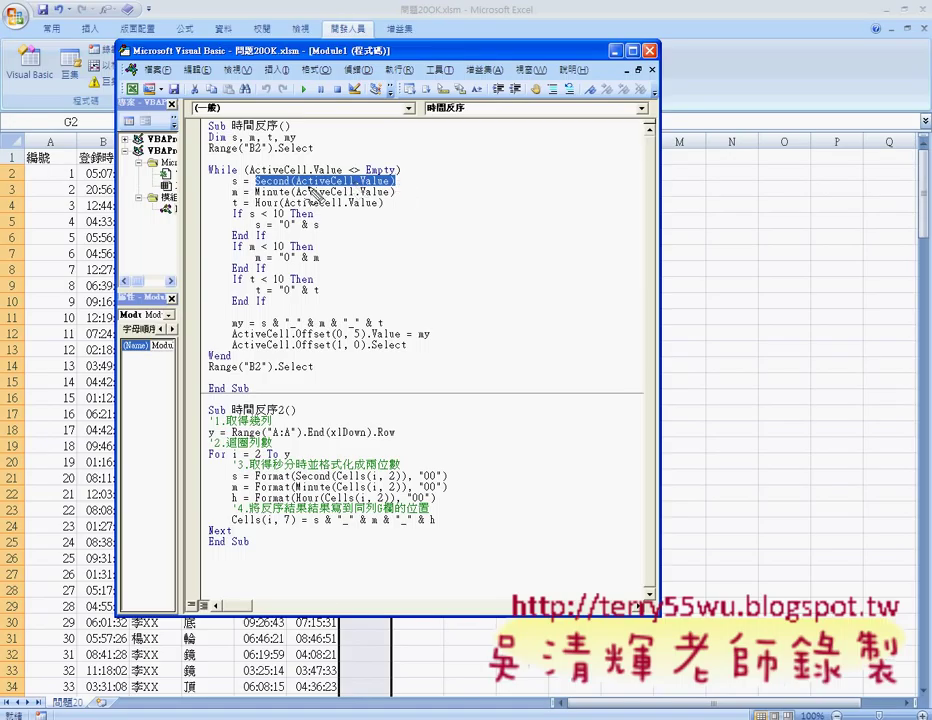
drag(300, 189, 376, 197)
key(ctrl+z)
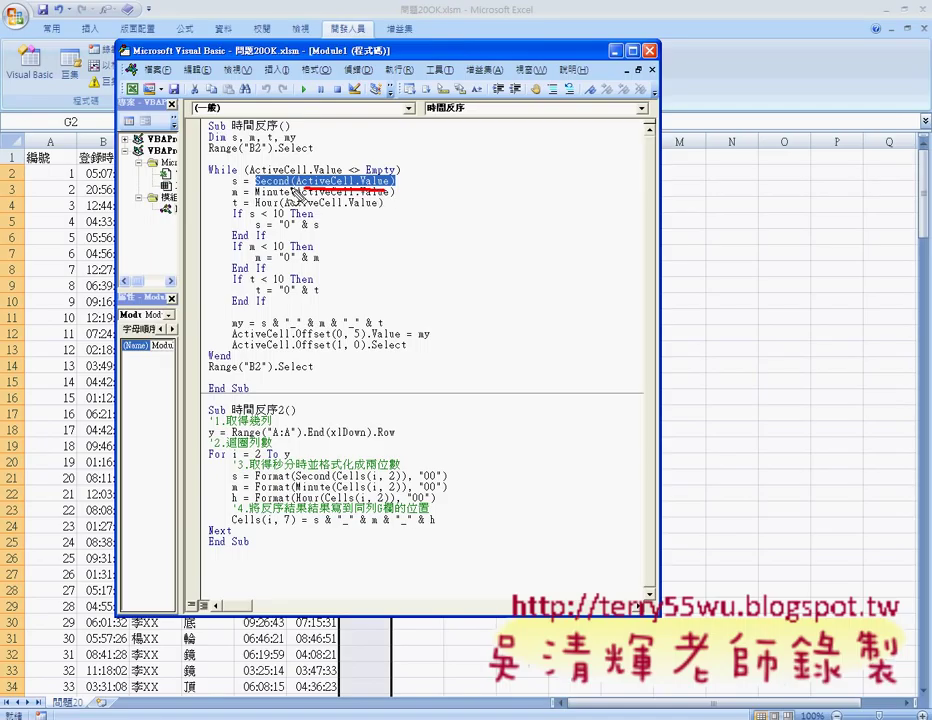
Mark the Second function, the Second(Cells(i, 2)) call and the s, m, t variables, then clear the marks.
drag(300, 177, 296, 186)
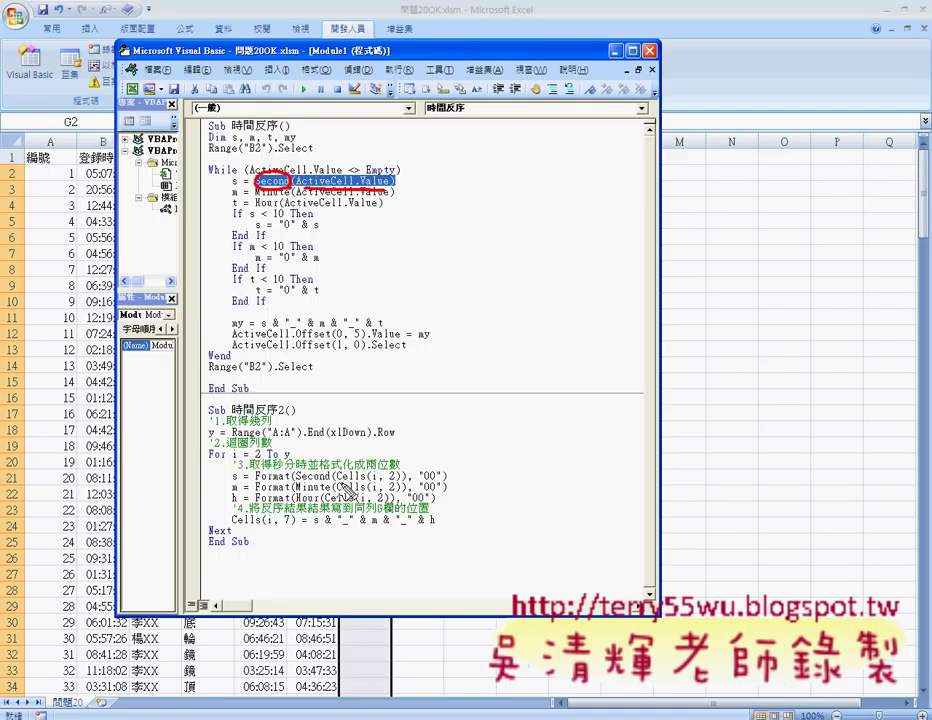
mouse_move(336, 482)
mouse_down()
mouse_move(402, 483)
mouse_move(380, 484)
mouse_up()
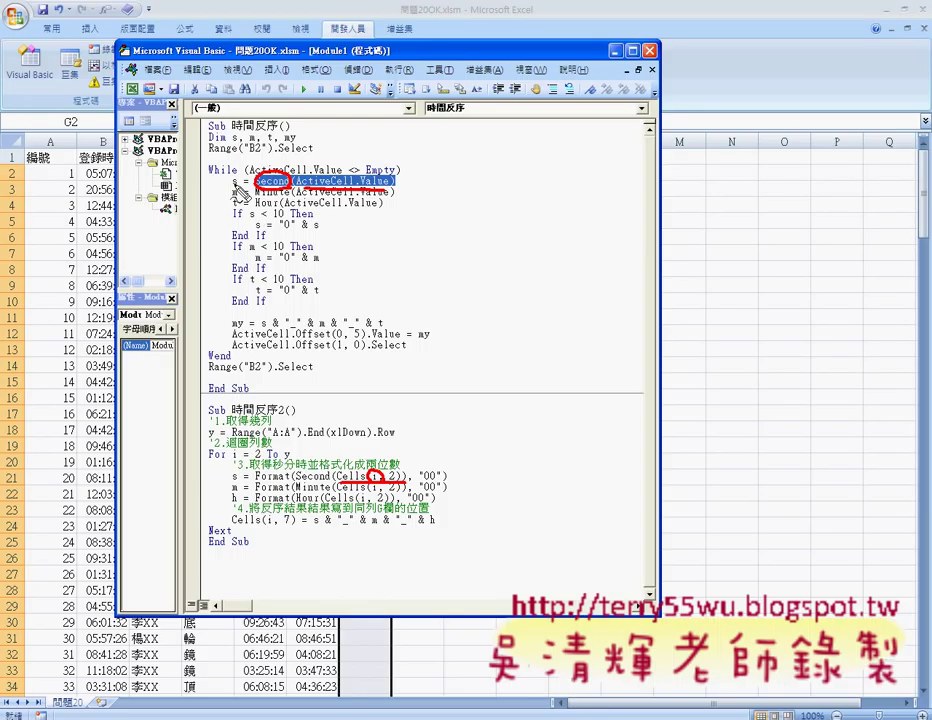
mouse_move(233, 194)
mouse_down()
mouse_move(244, 184)
mouse_move(233, 209)
mouse_up()
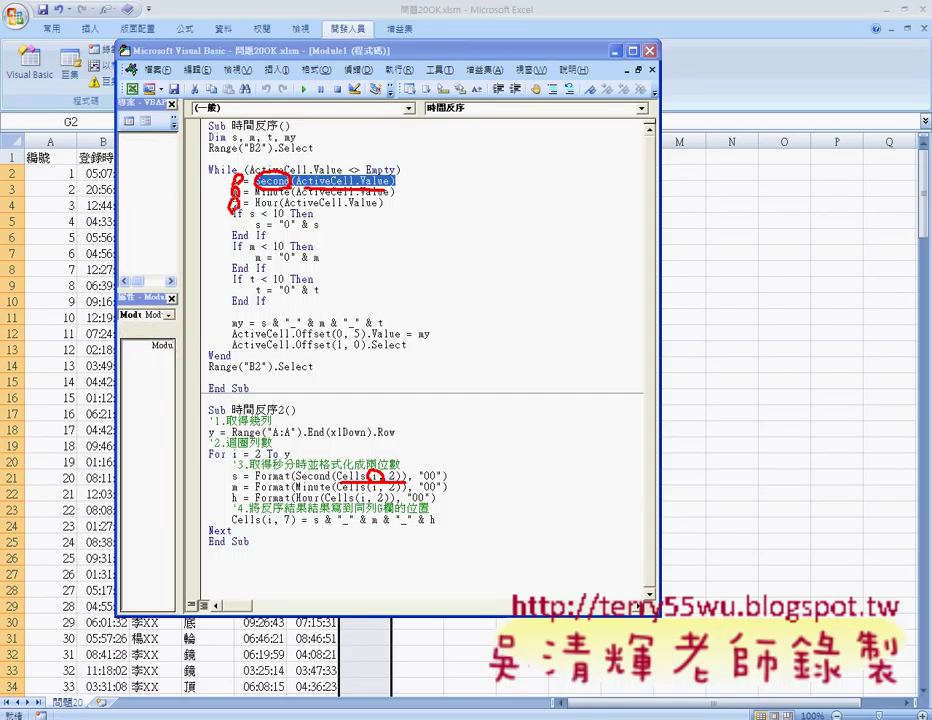
key(Escape)
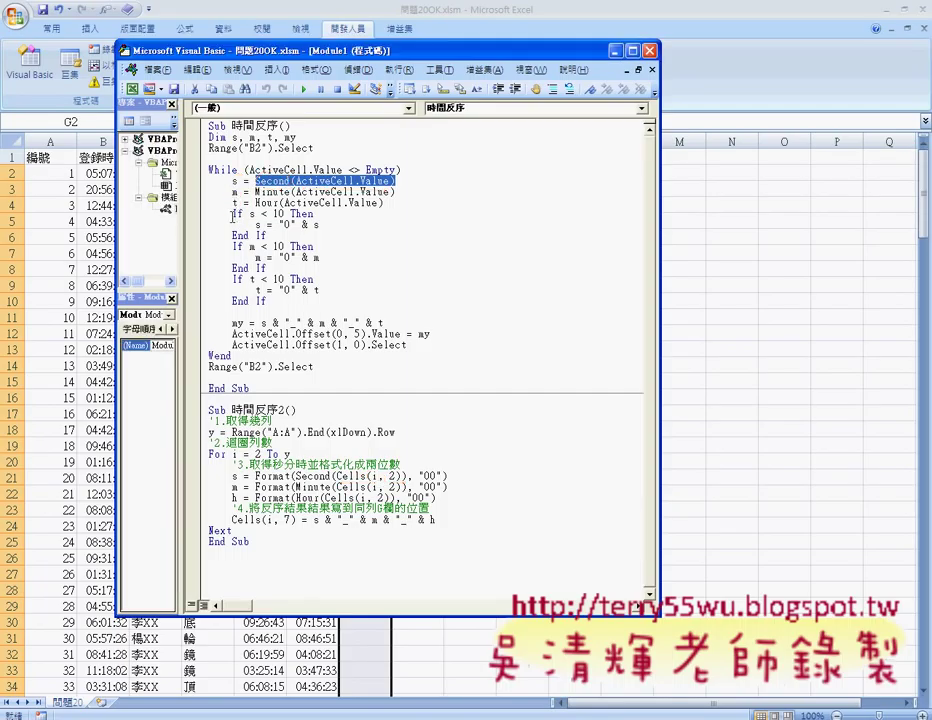
Delete the three If…End If blocks that pad values with "0".
mouse_move(232, 213)
mouse_down()
mouse_move(294, 276)
mouse_move(270, 300)
mouse_up()
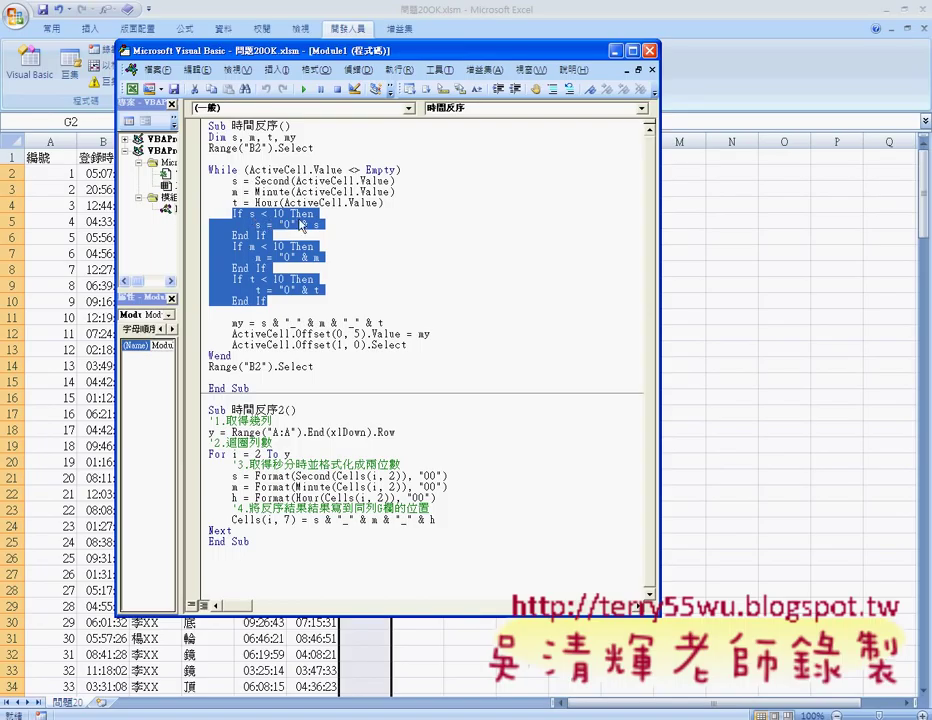
click(268, 222)
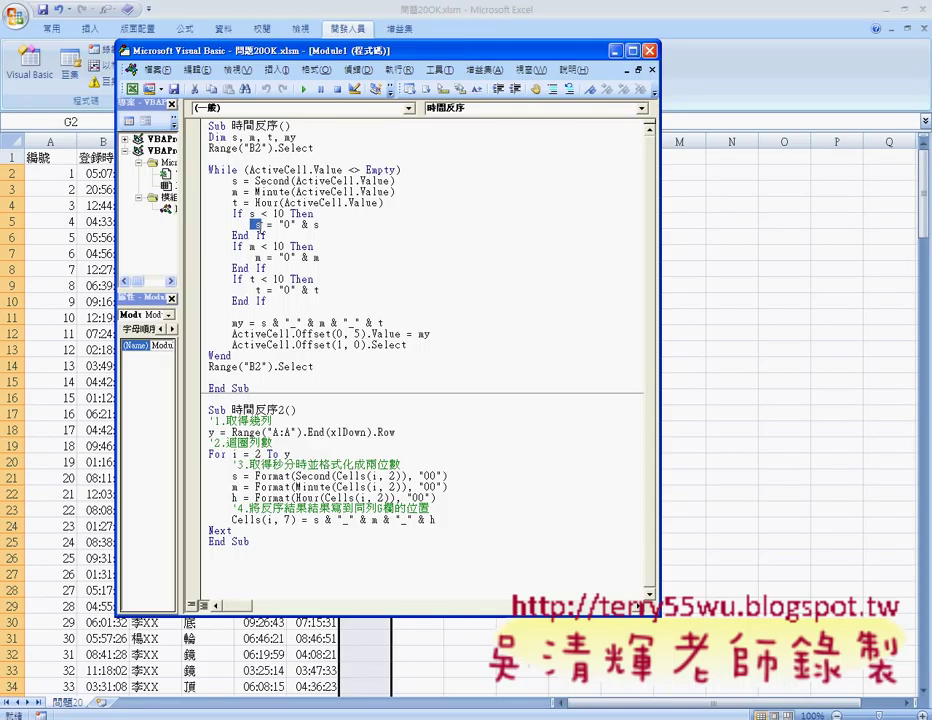
double_click(257, 224)
drag(275, 224, 297, 224)
drag(268, 301, 198, 215)
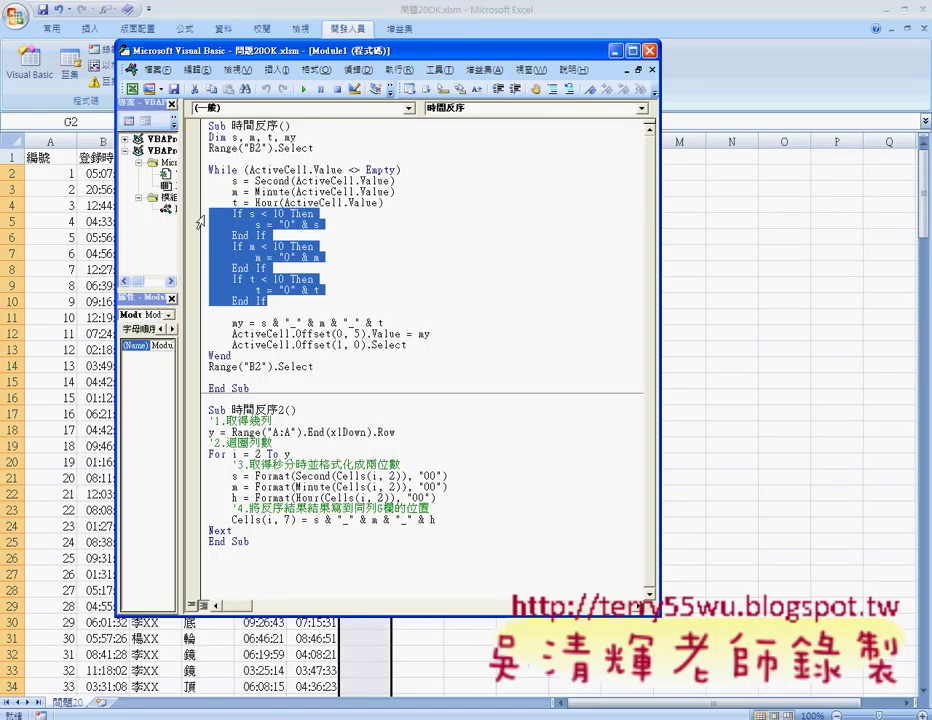
key(Delete)
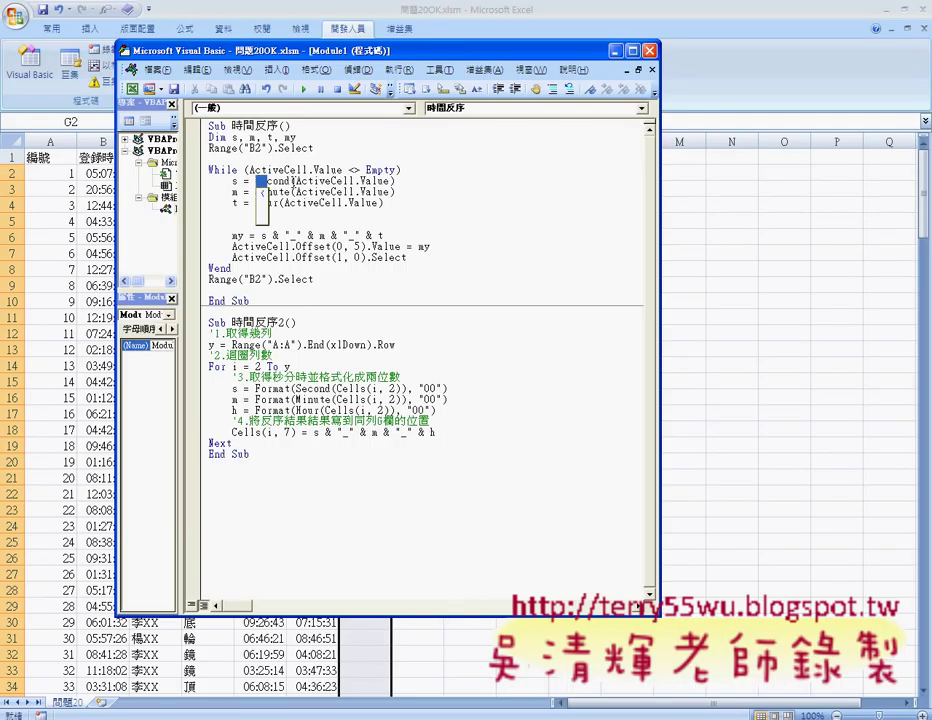
Wrap the seconds value so it reads s = Format(Second(ActiveCell.Value), "00").
text(for)
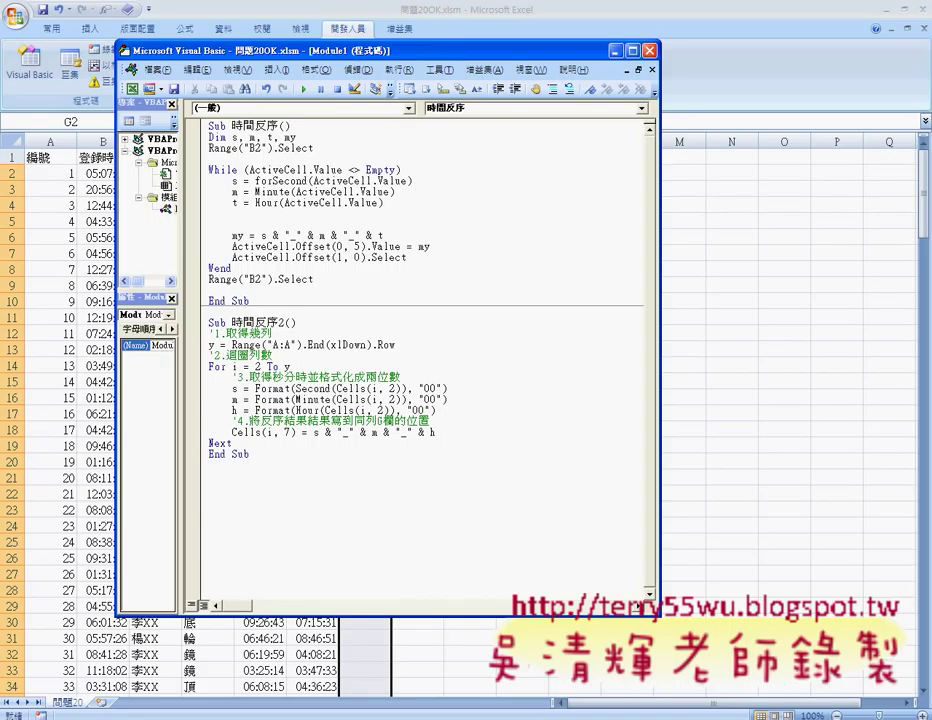
text(mat)
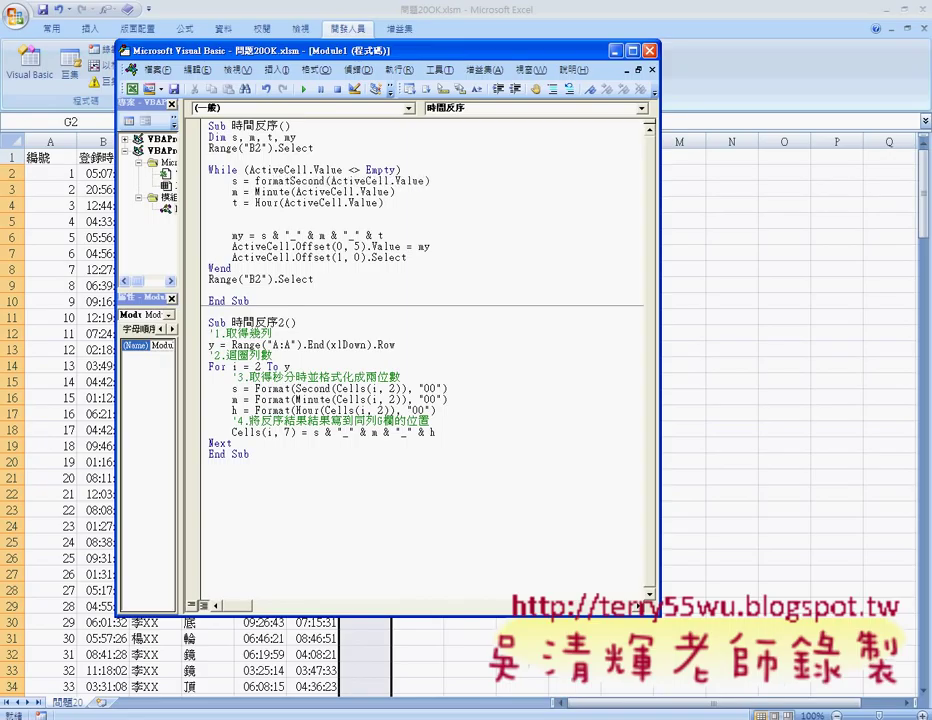
text(()
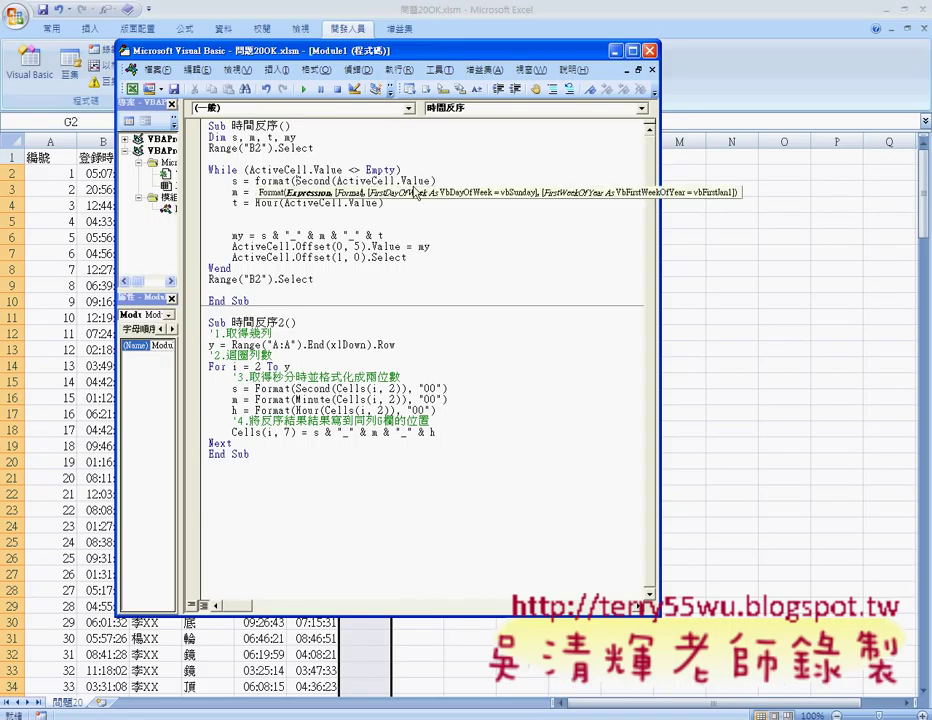
click(452, 181)
text(,")
text(00")
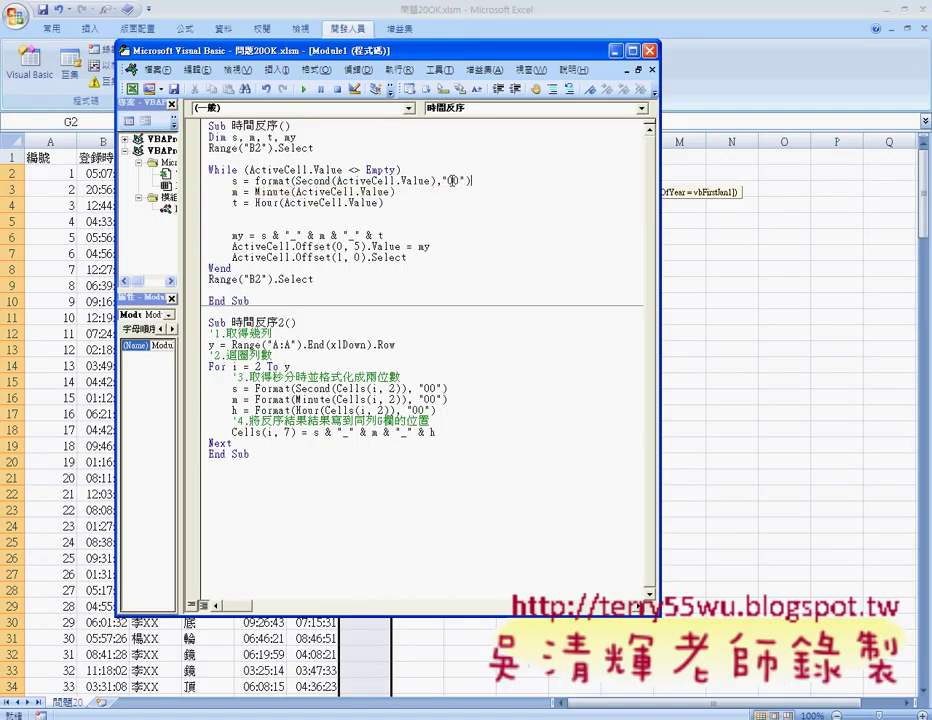
text())
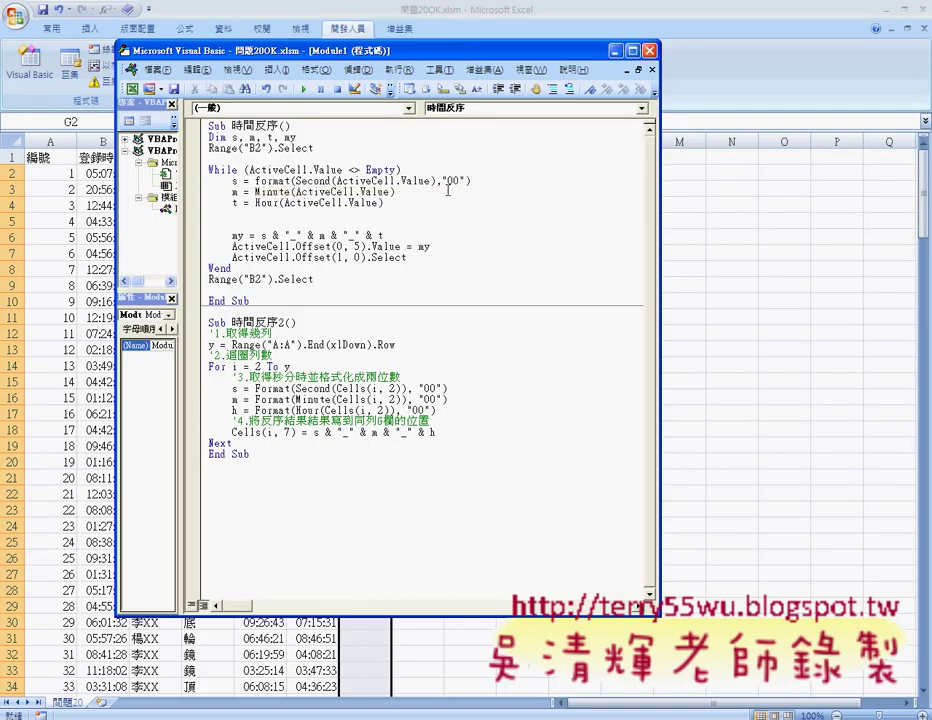
click(249, 186)
double_click(272, 181)
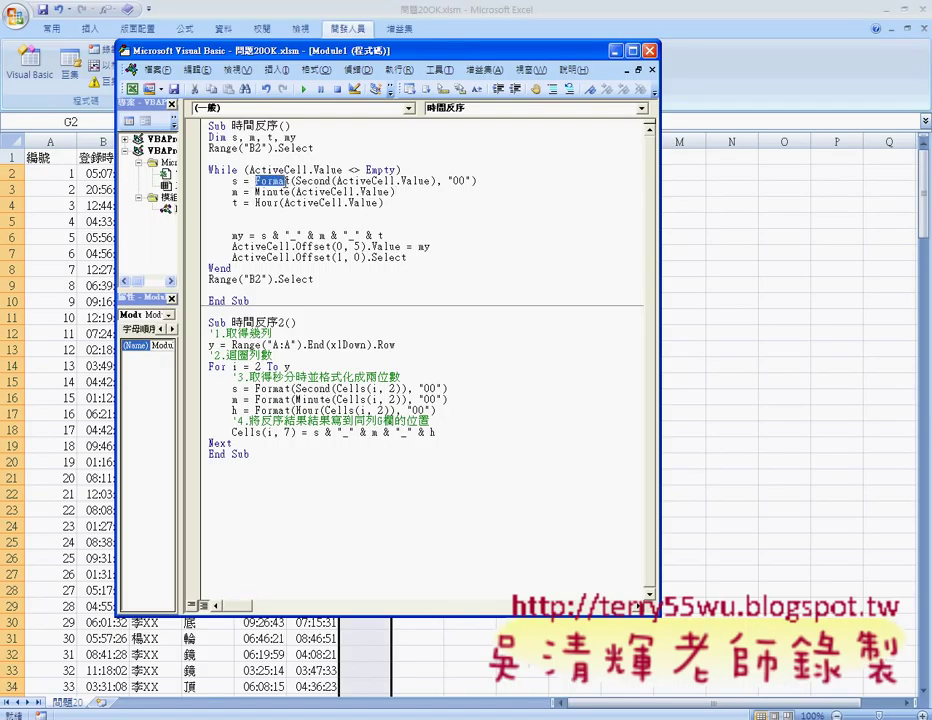